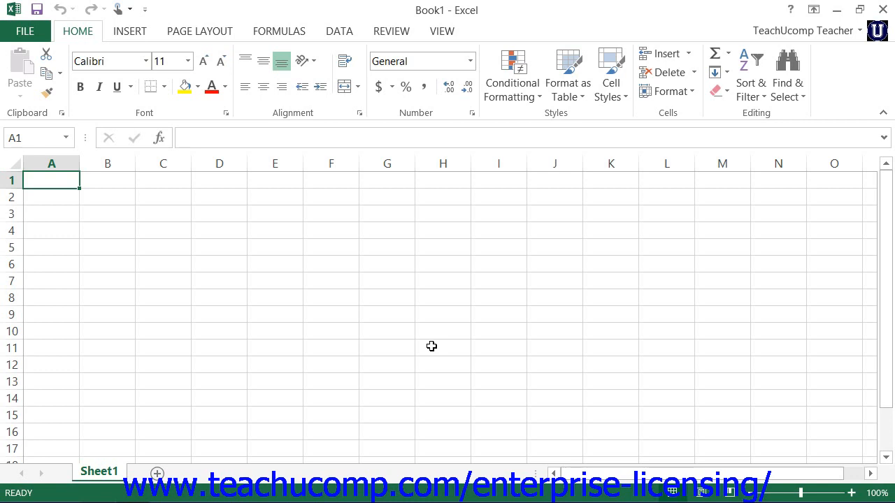
- Start an import of external data from the Access database Northwind2010 in the Documents library
left_click(335, 32)
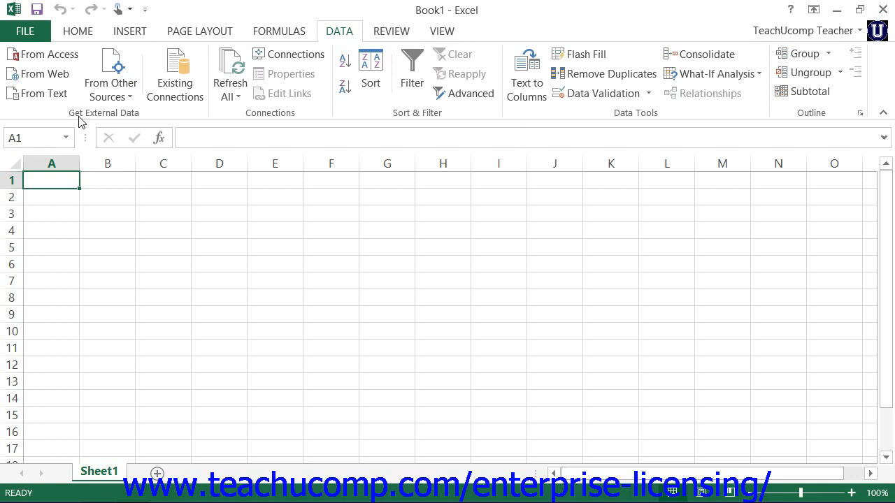
left_click(77, 60)
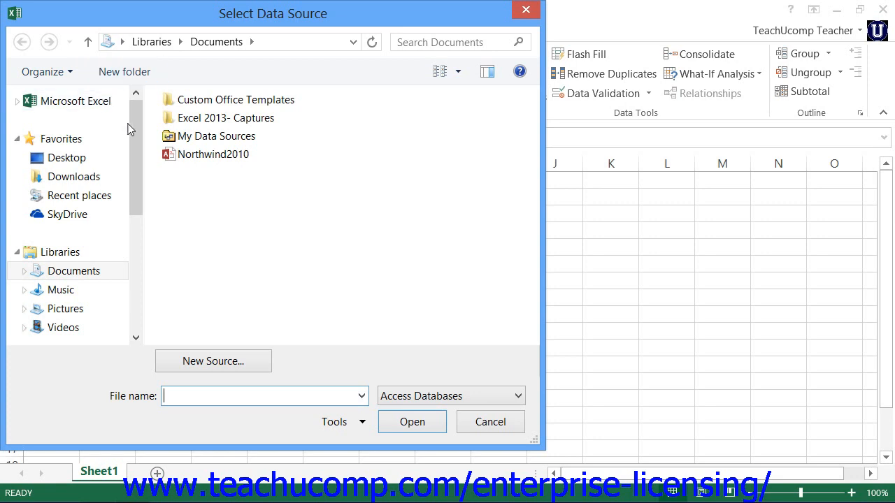
left_click(172, 156)
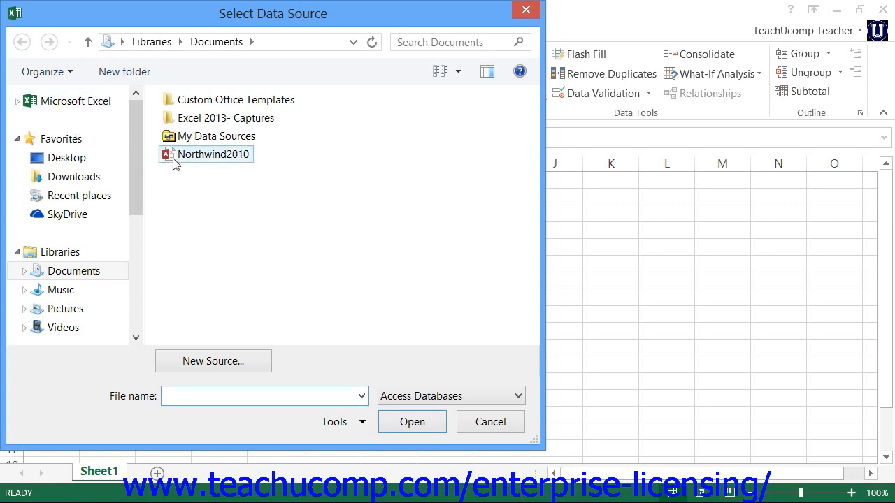
left_click(395, 423)
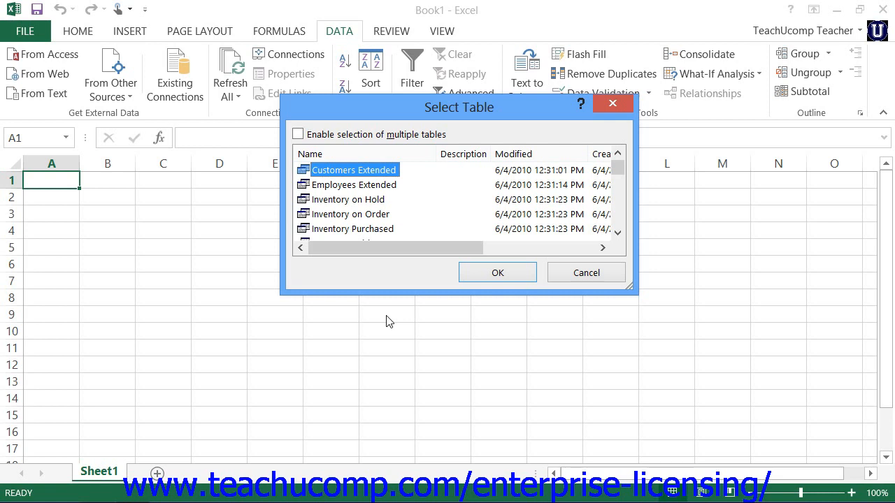
- Enable selection of multiple tables and include the Employees table in the import
left_click(299, 135)
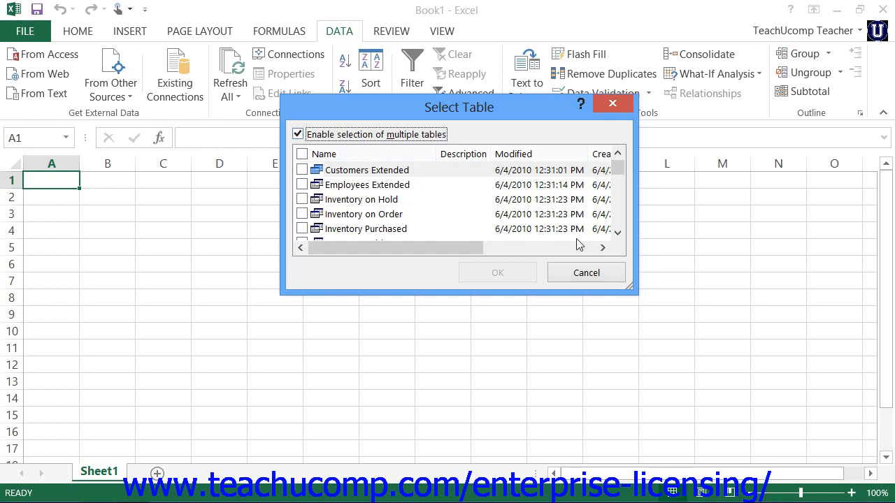
left_click(617, 232)
left_click(617, 233)
left_click(617, 232)
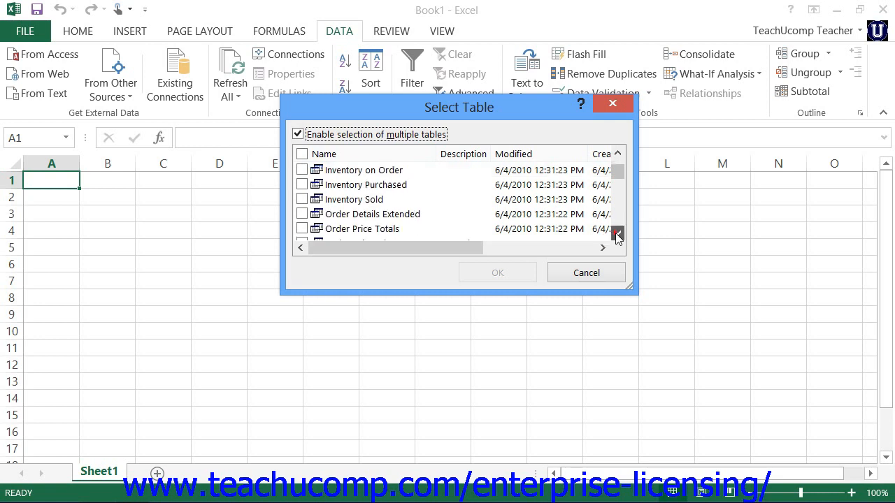
left_click(617, 232)
left_click(617, 234)
left_click(618, 234)
left_click(617, 233)
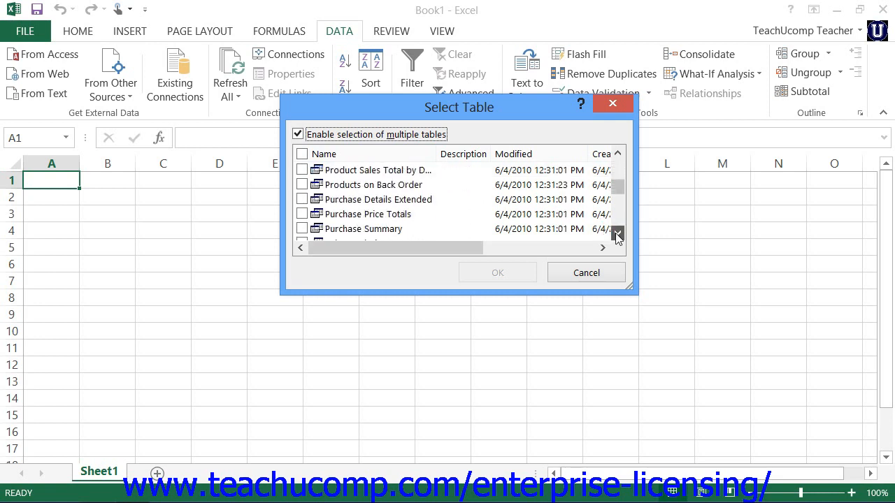
left_click(618, 233)
left_click(617, 234)
left_click(617, 233)
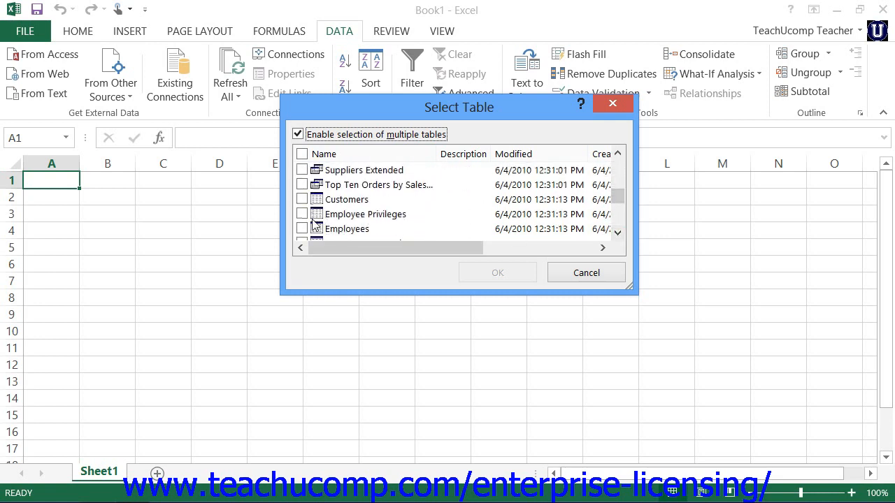
left_click(303, 229)
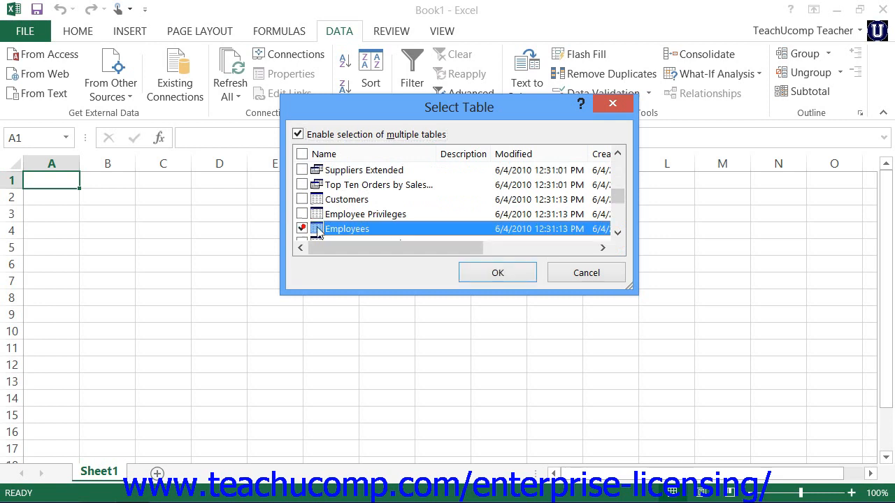
- Add the Order Details and Orders tables to the import selection
left_click(617, 232)
left_click(618, 232)
left_click(618, 232)
left_click(617, 232)
left_click(617, 232)
left_click(617, 232)
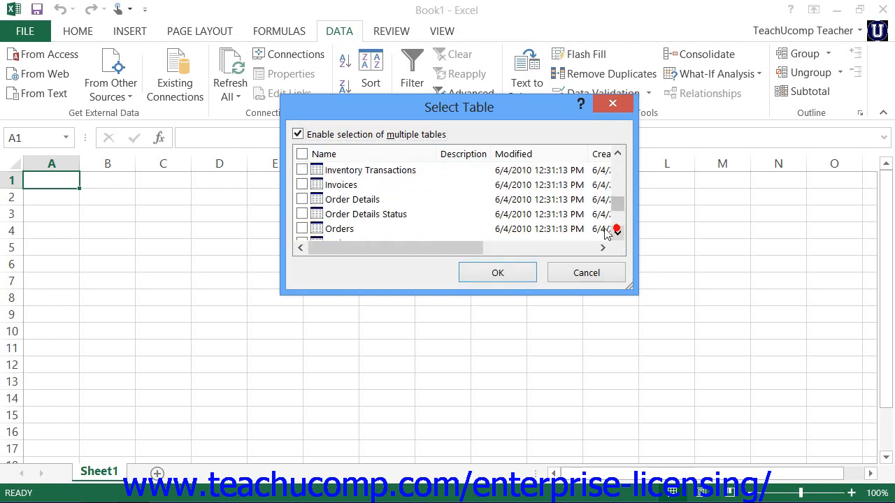
left_click(302, 199)
left_click(302, 229)
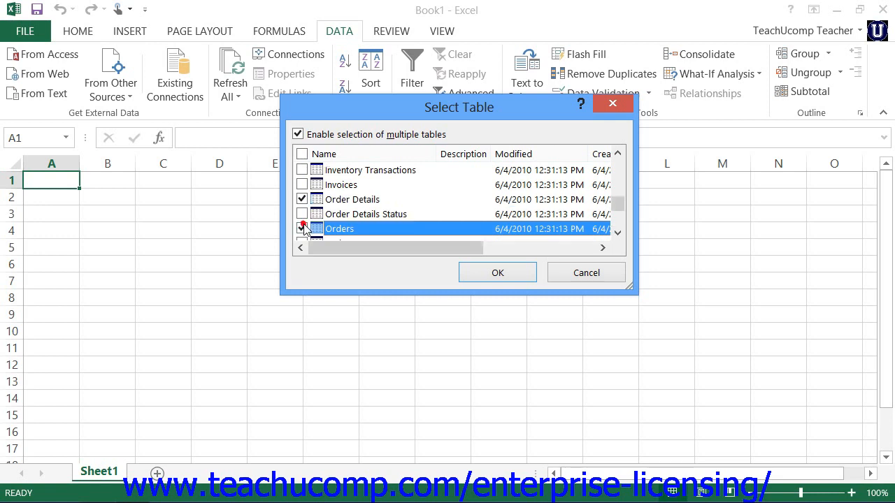
- Add the Products table to the selection and confirm the chosen tables
left_click(618, 232)
left_click(617, 232)
left_click(617, 233)
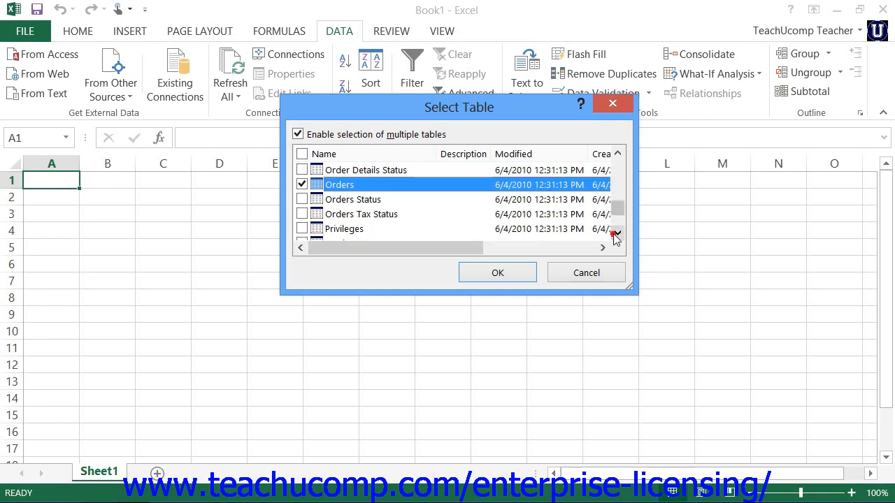
left_click(618, 232)
left_click(617, 232)
left_click(302, 214)
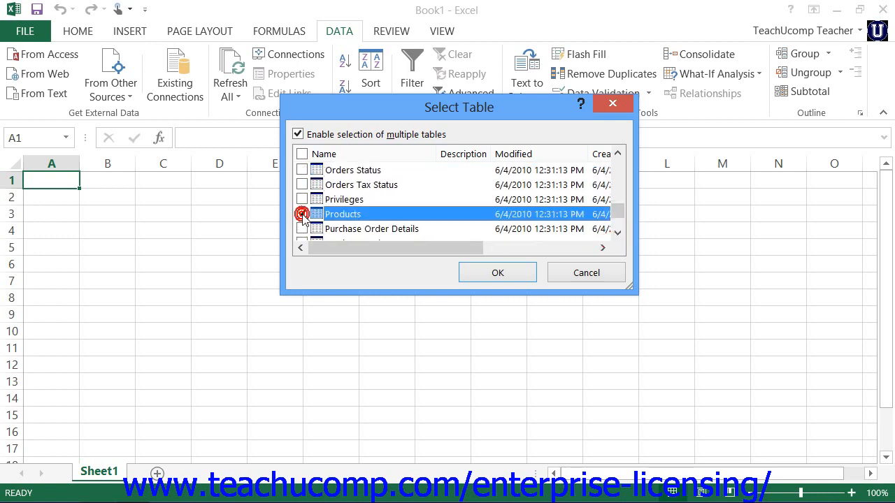
left_click(489, 274)
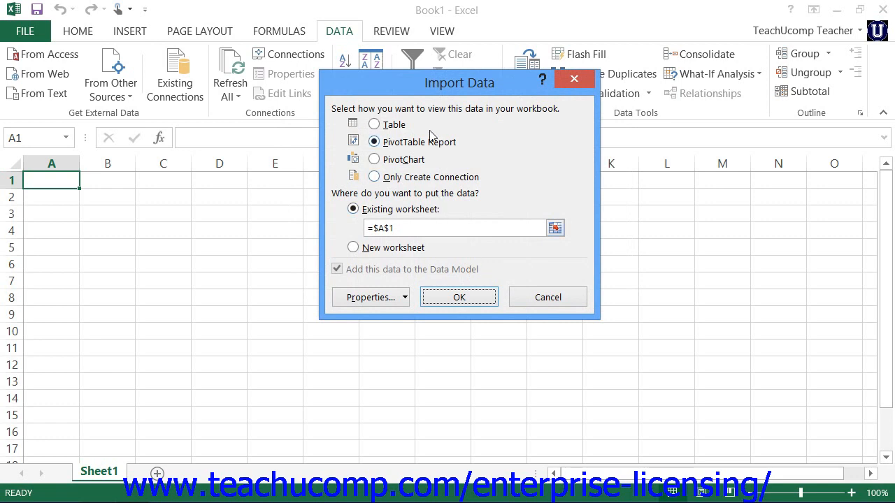
- Import the selected tables with the Only Create Connection option, without placing the data in a worksheet
left_click(388, 125)
left_click(377, 142)
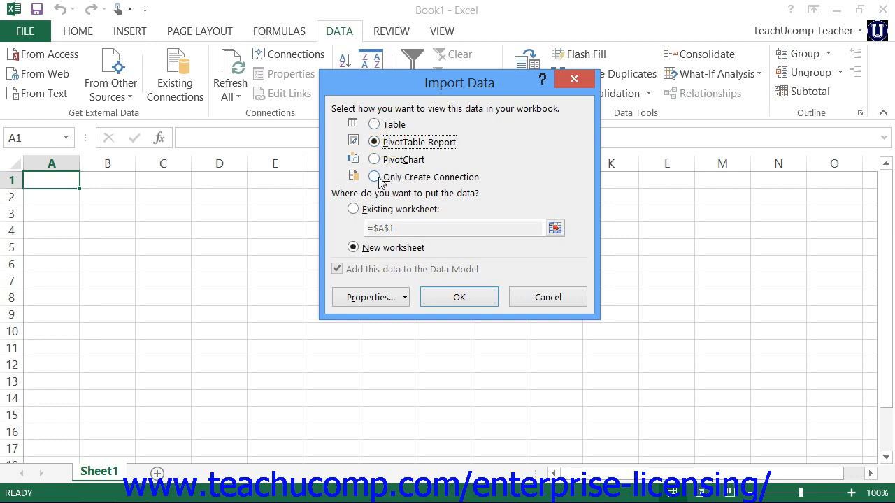
left_click(376, 177)
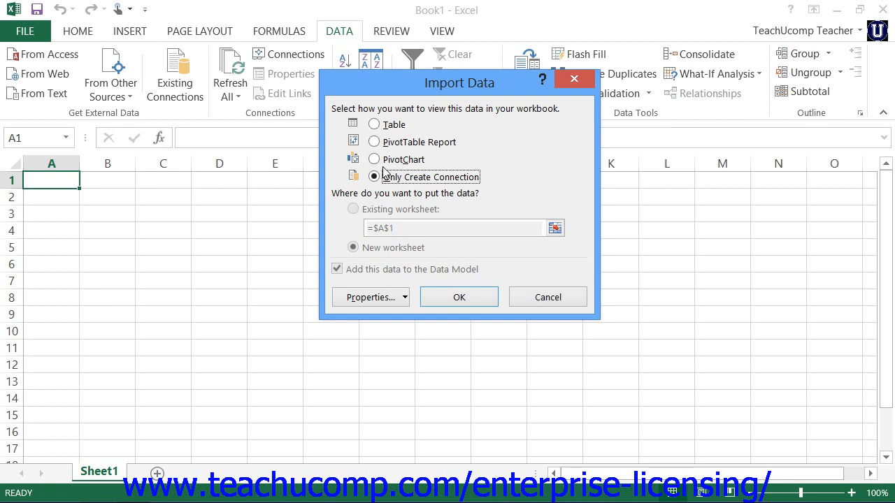
left_click(469, 295)
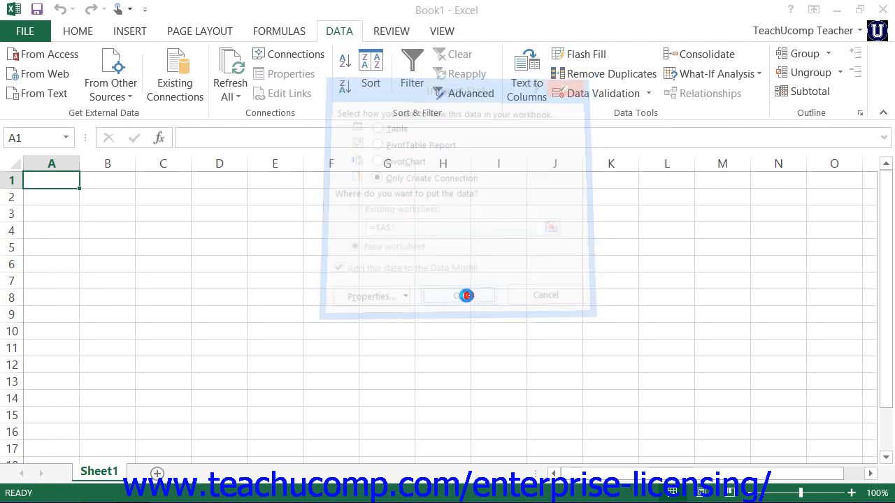